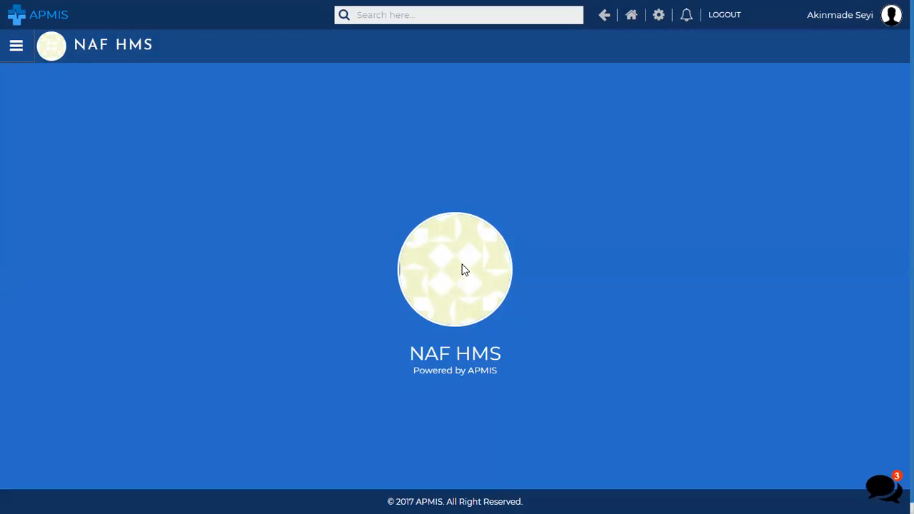
# - Open the facility's Payment overview
pyautogui.click(17, 48)
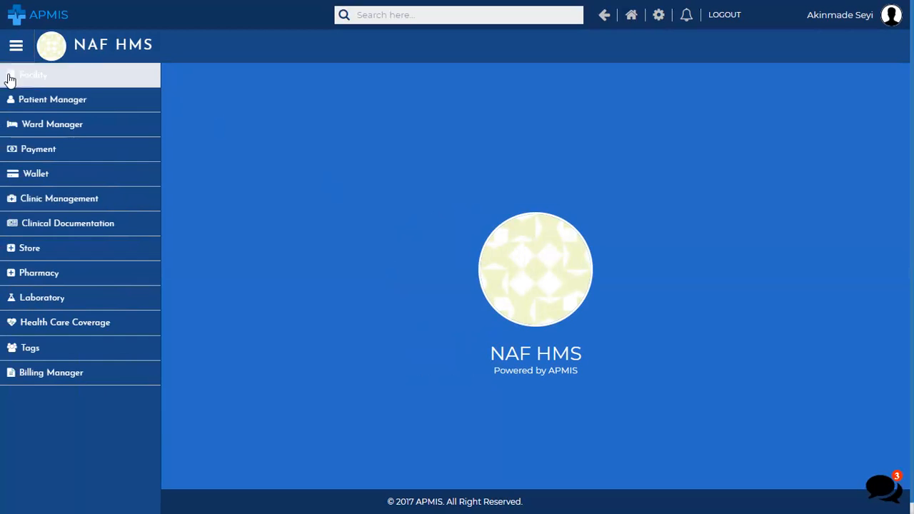
pyautogui.click(30, 151)
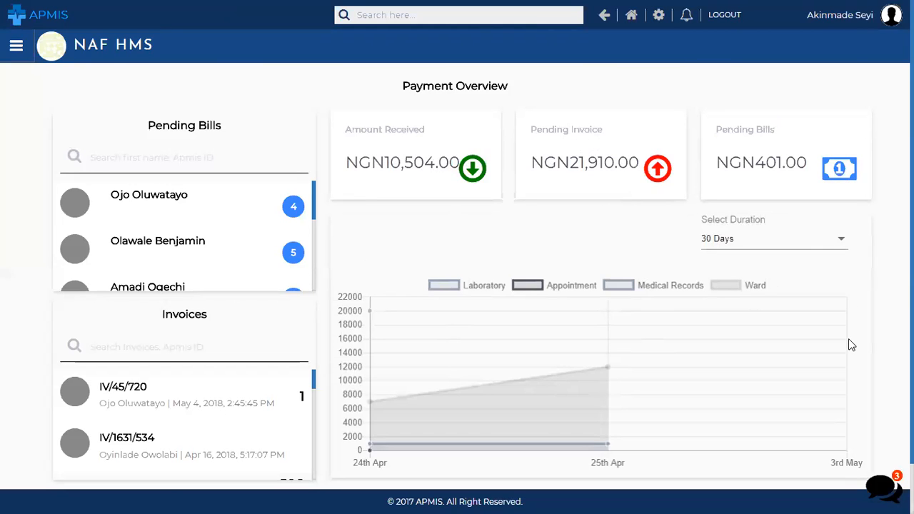
pyautogui.scroll(-1, 853, 345)
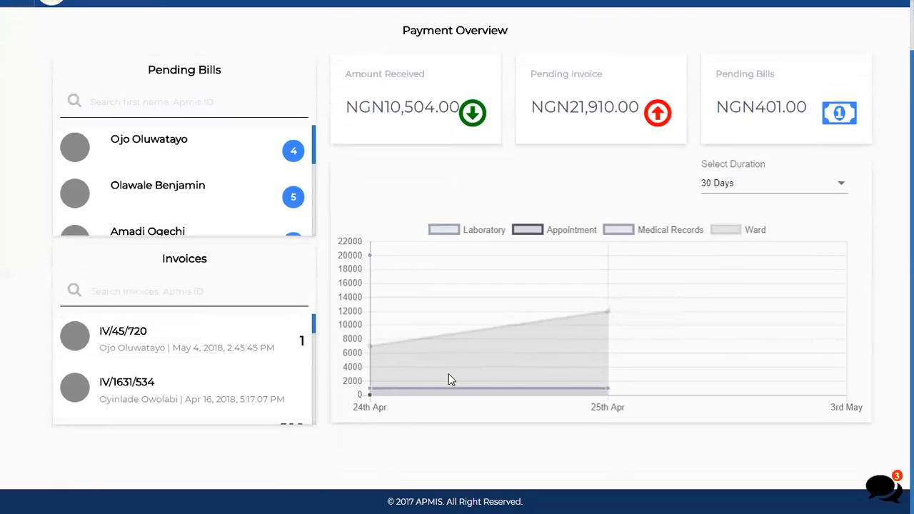
# - Hide the Laboratory, Appointment and Ward series on the payment chart and inspect the 24th Apr Medical Records point
pyautogui.moveTo(606, 394)
pyautogui.click(480, 230)
pyautogui.click(565, 228)
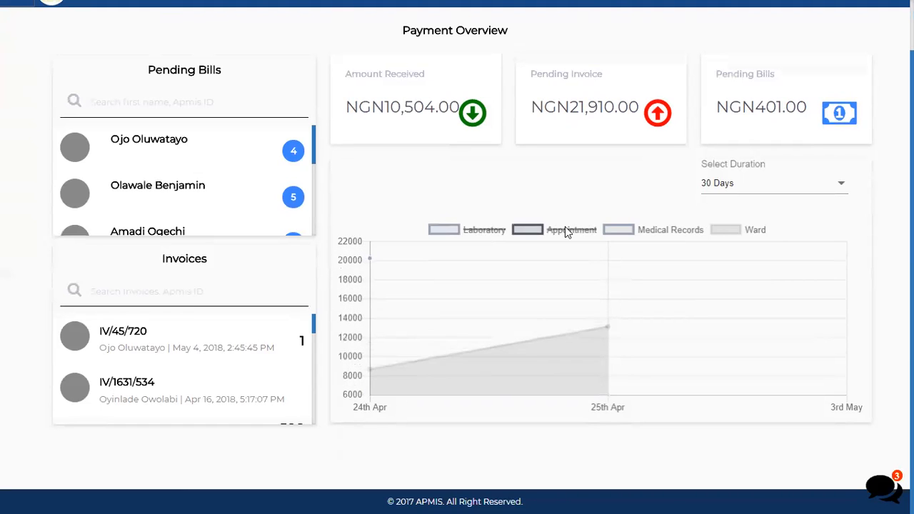
pyautogui.click(762, 233)
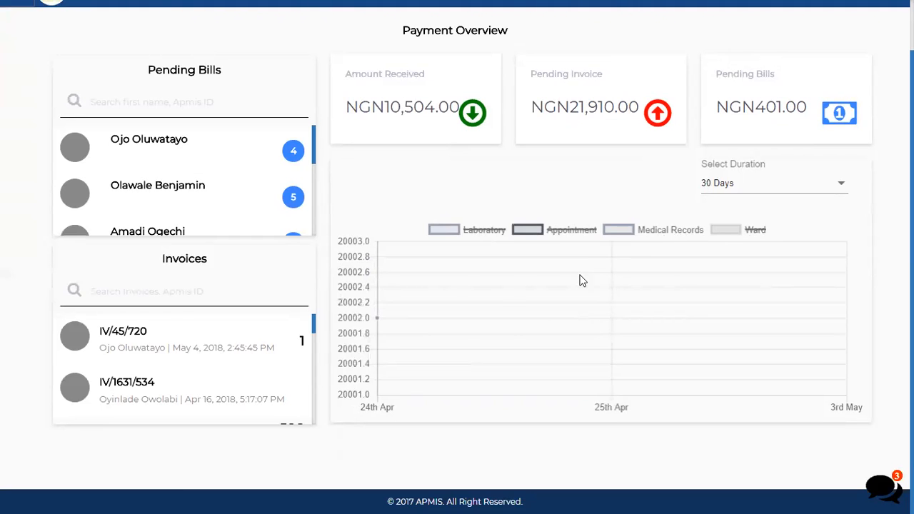
pyautogui.moveTo(378, 323)
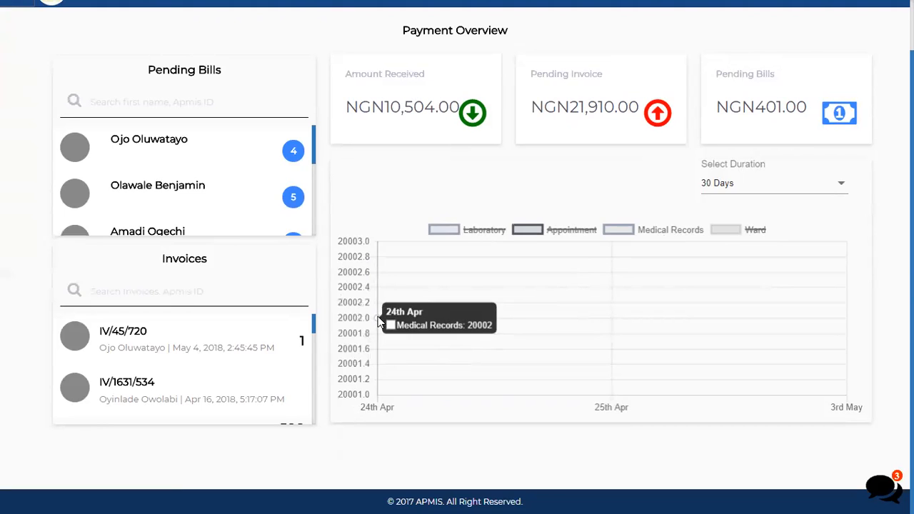
# - Isolate the Appointment series on the chart, replace it with Laboratory alone, and inspect the 24th Apr Laboratory point
pyautogui.click(565, 230)
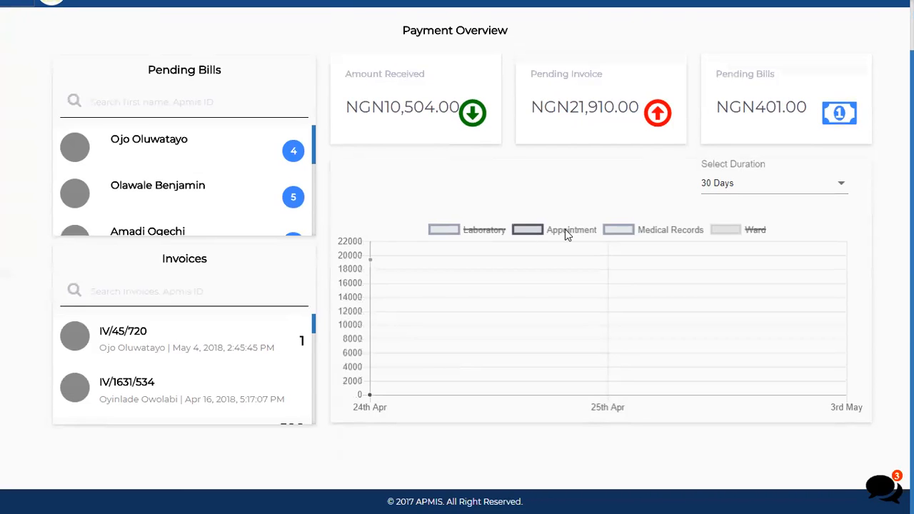
pyautogui.click(683, 231)
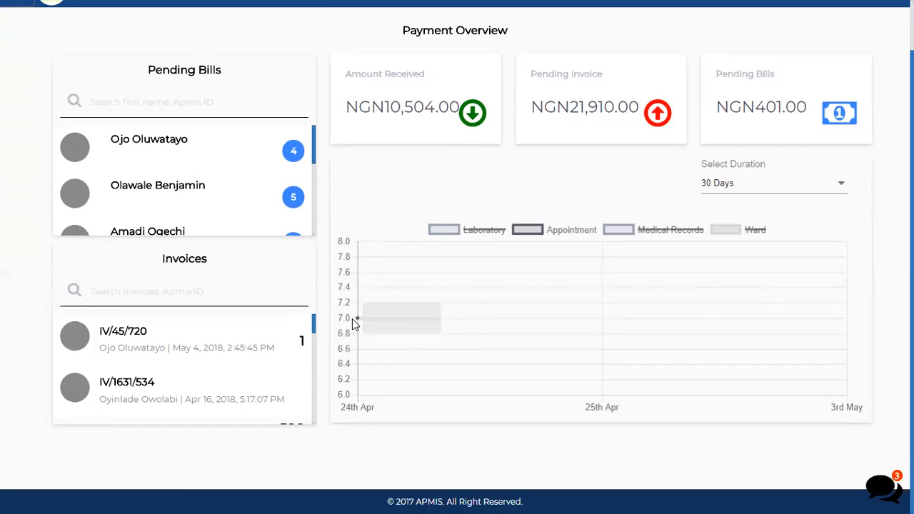
pyautogui.click(569, 230)
pyautogui.click(512, 230)
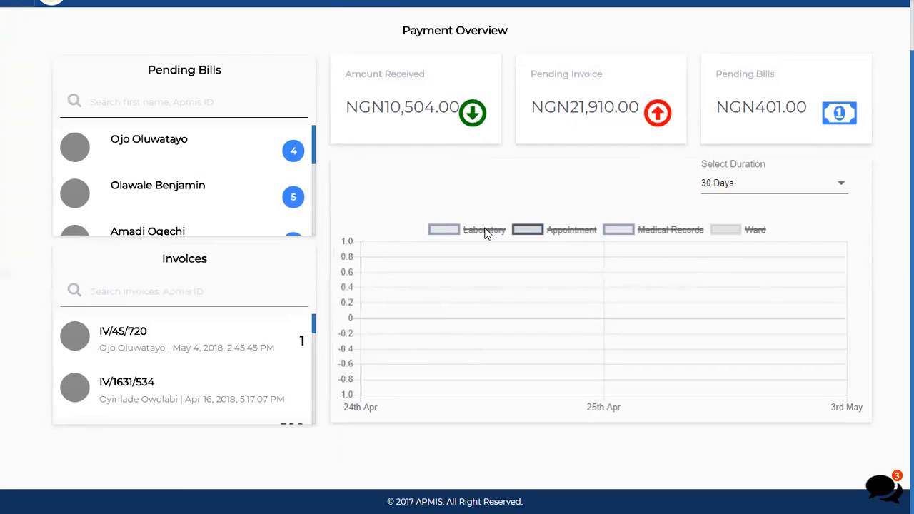
pyautogui.click(485, 230)
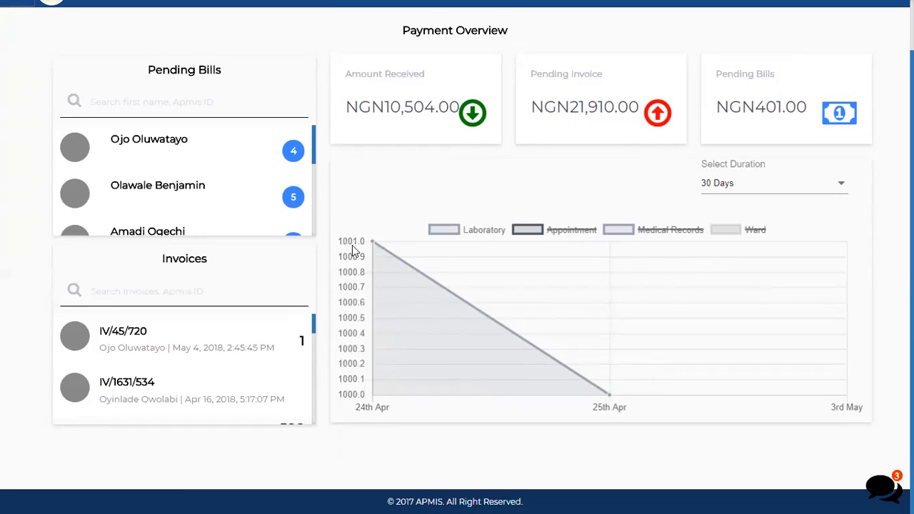
pyautogui.moveTo(374, 244)
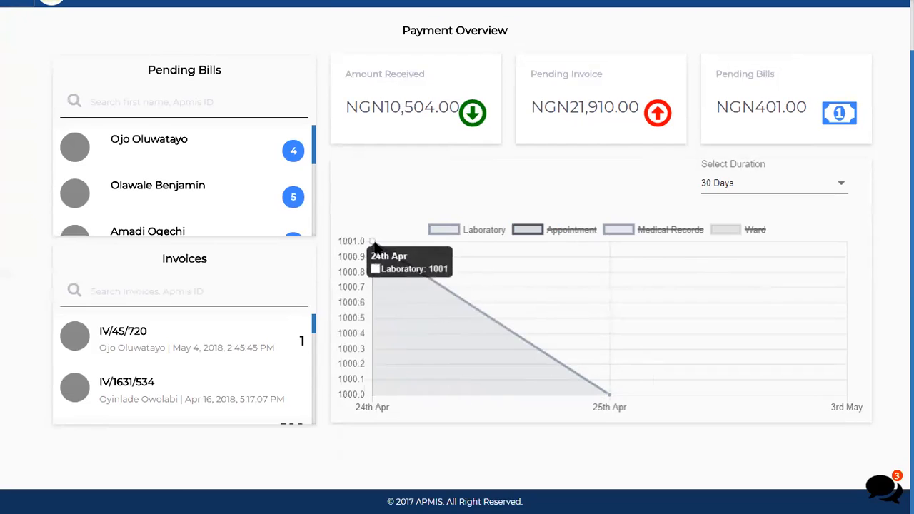
# - View the Ward series alone on the chart, and restore the Medical Records, Appointment and Laboratory series
pyautogui.click(481, 227)
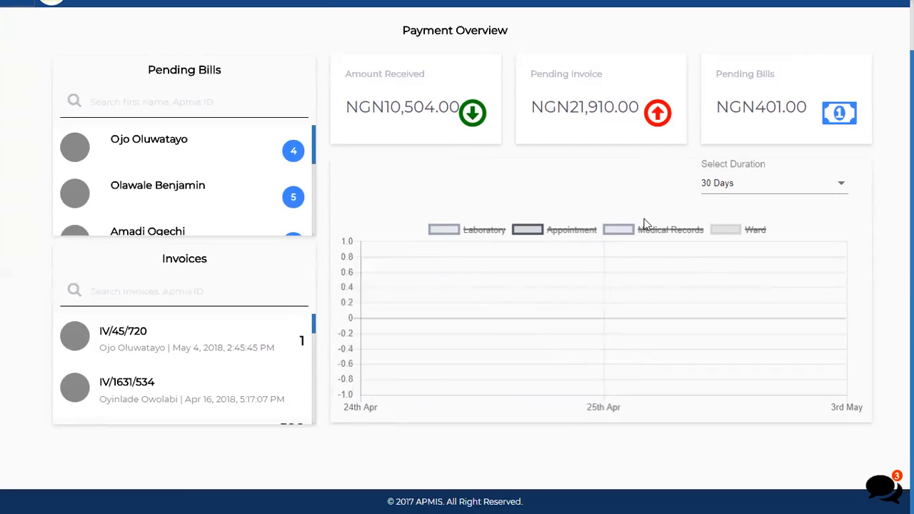
pyautogui.click(758, 229)
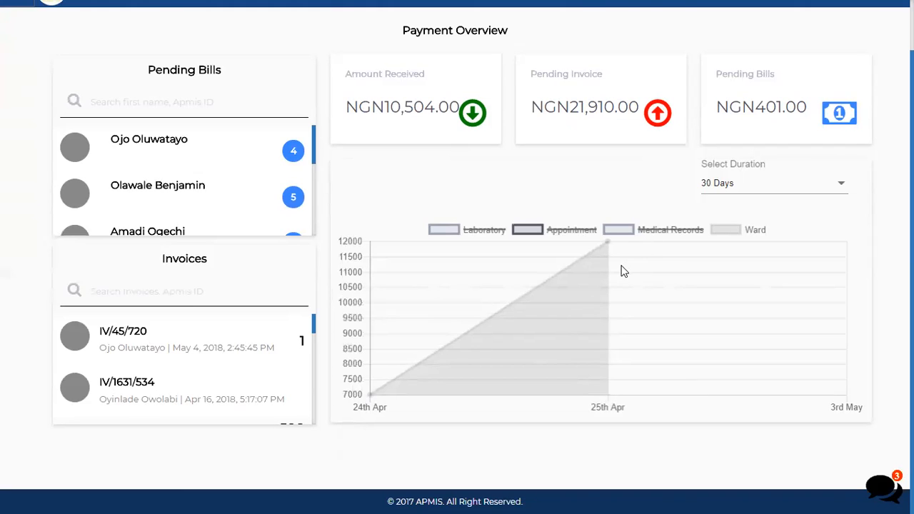
pyautogui.click(661, 227)
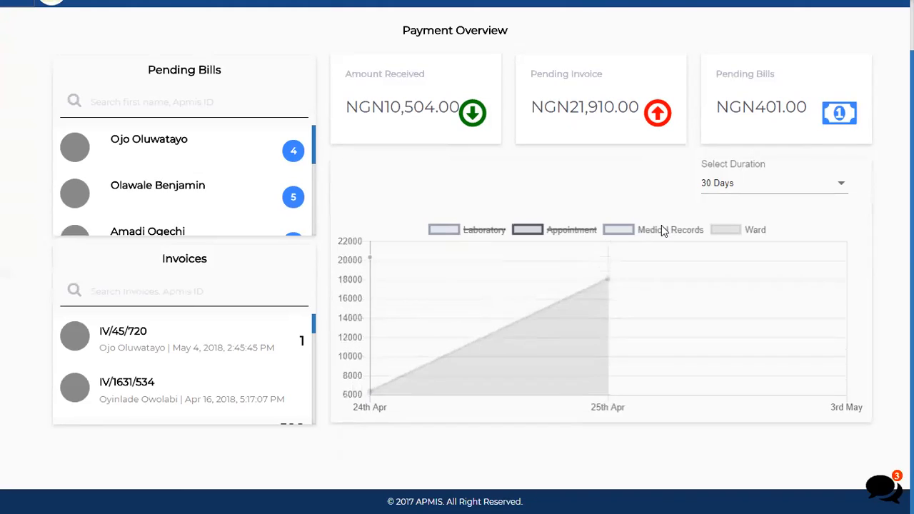
pyautogui.click(571, 230)
pyautogui.click(496, 232)
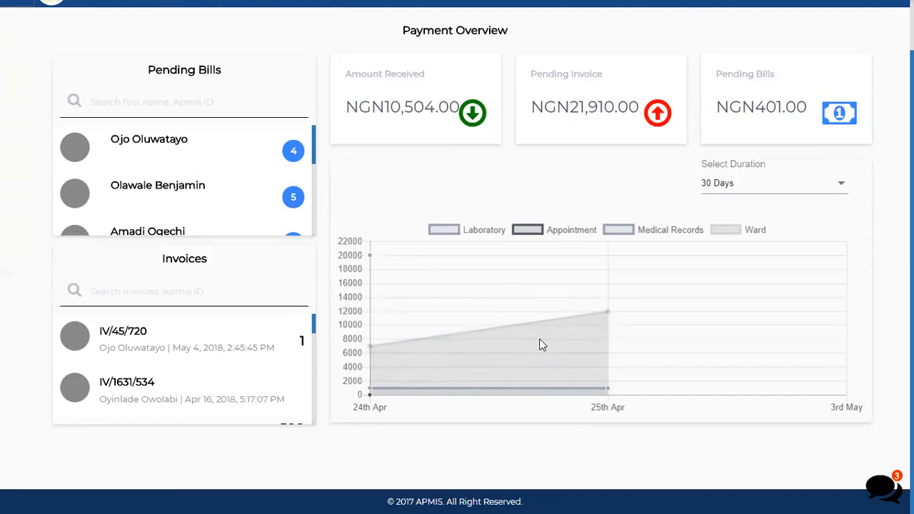
# - Open the bill details of the first patient in the Pending Bills list
pyautogui.scroll(1, 541, 344)
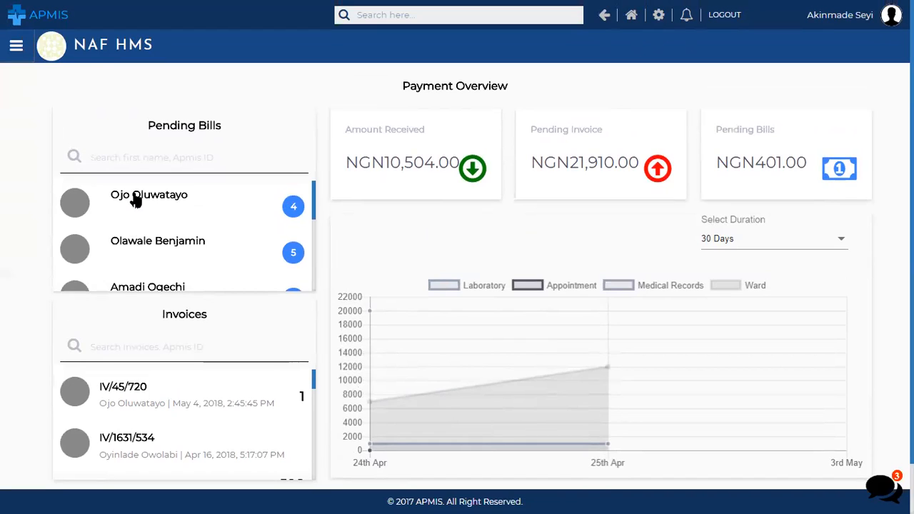
pyautogui.click(170, 158)
pyautogui.click(163, 198)
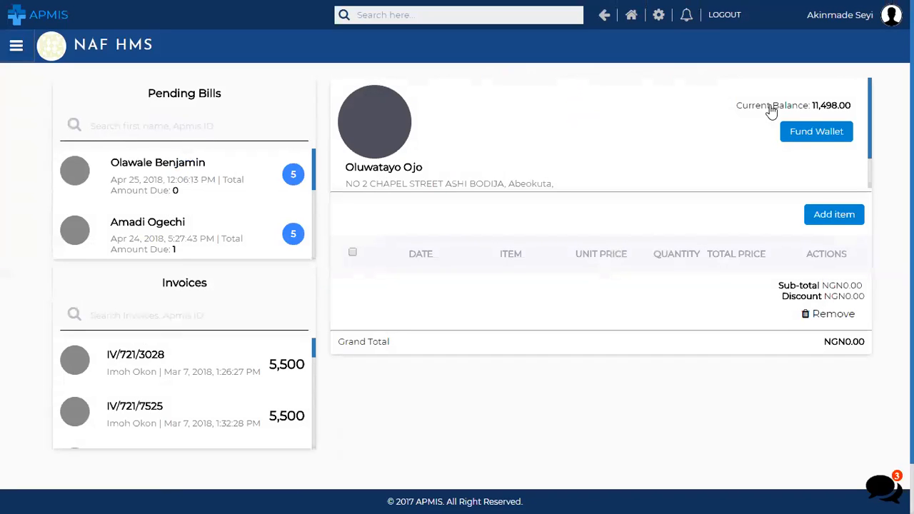
# - Review the patient's balance and address details and open the Fund Wallet form
pyautogui.click(813, 139)
pyautogui.scroll(-1, 716, 160)
pyautogui.scroll(1, 714, 160)
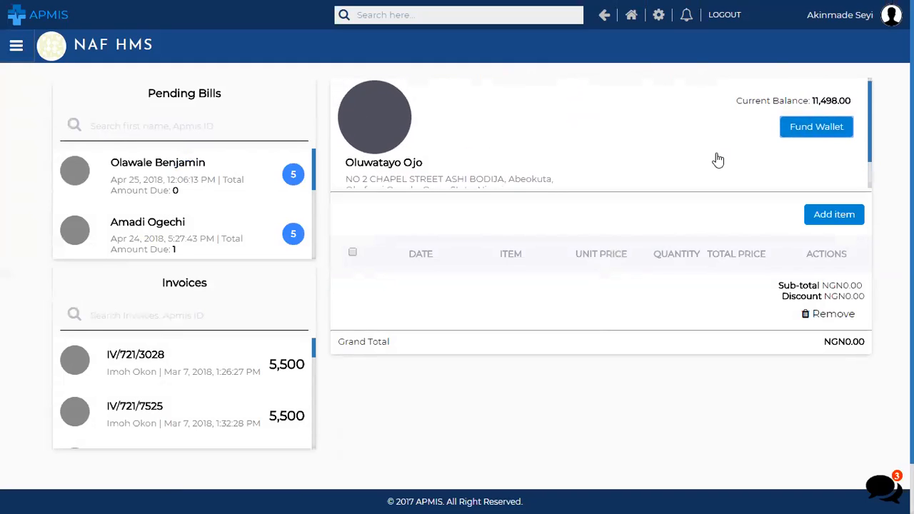
pyautogui.scroll(-1, 590, 167)
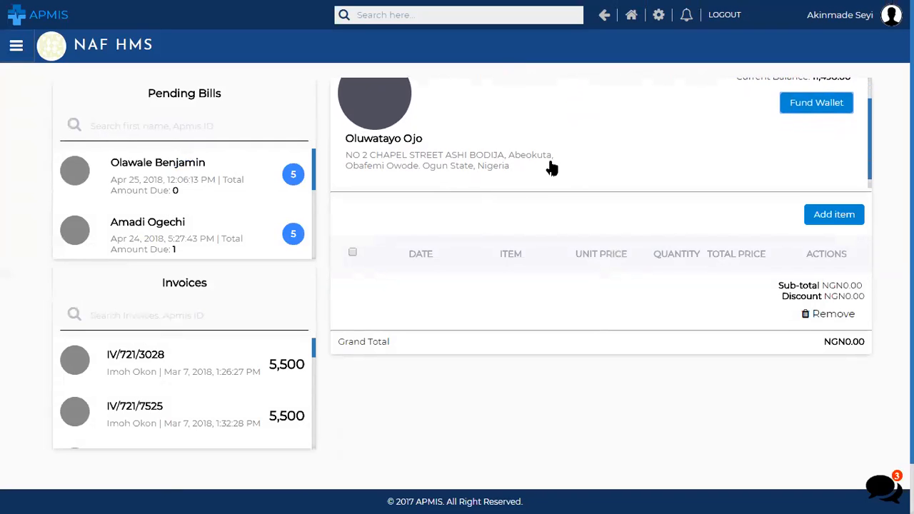
pyautogui.scroll(1, 663, 116)
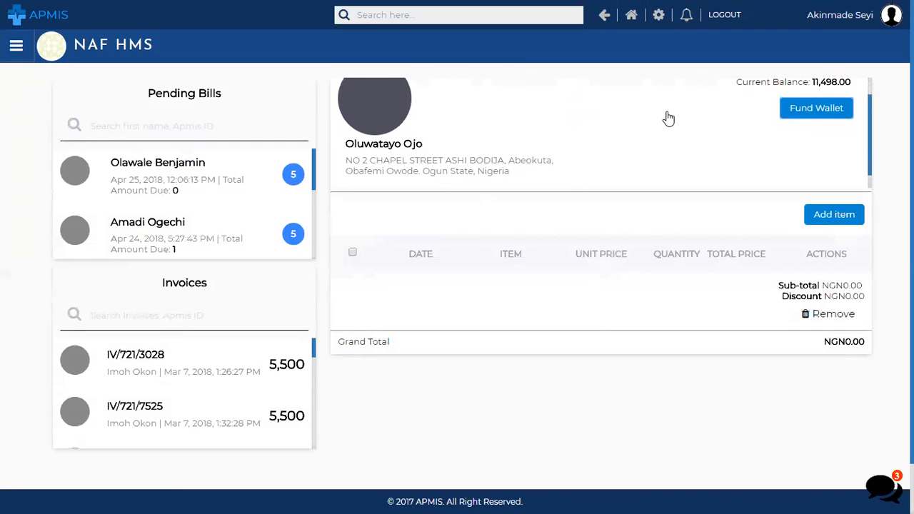
pyautogui.click(834, 135)
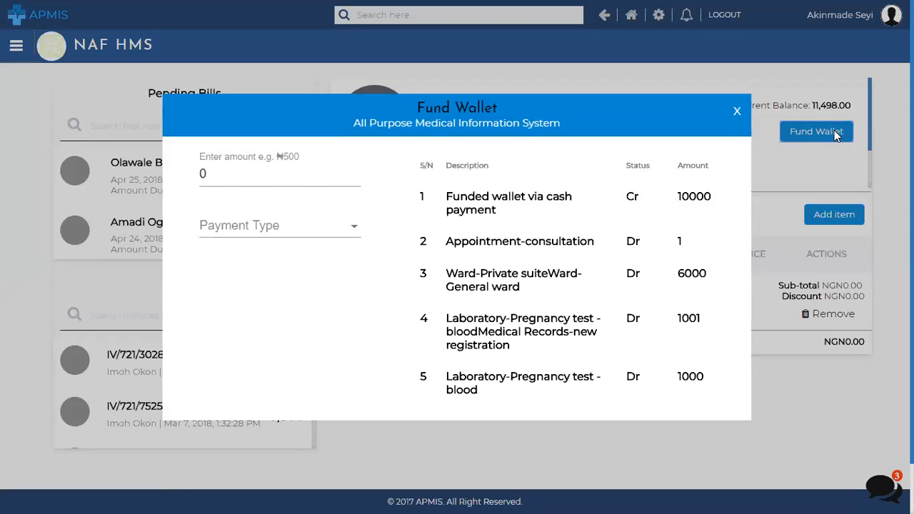
# - Fund the patient's wallet with 5000 using the Cash payment type and submit the payment
pyautogui.click(267, 181)
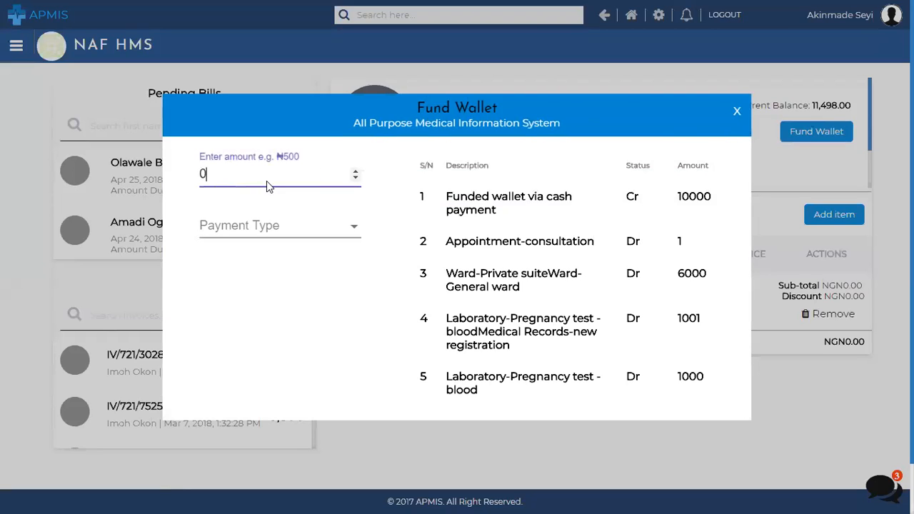
pyautogui.press('BackSpace')
pyautogui.write('5000')
pyautogui.click(262, 225)
pyautogui.click(258, 226)
pyautogui.click(285, 278)
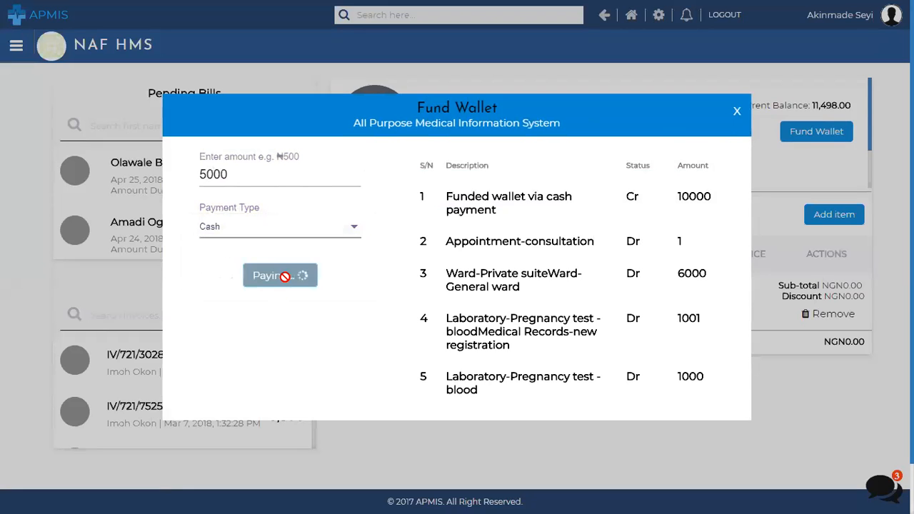